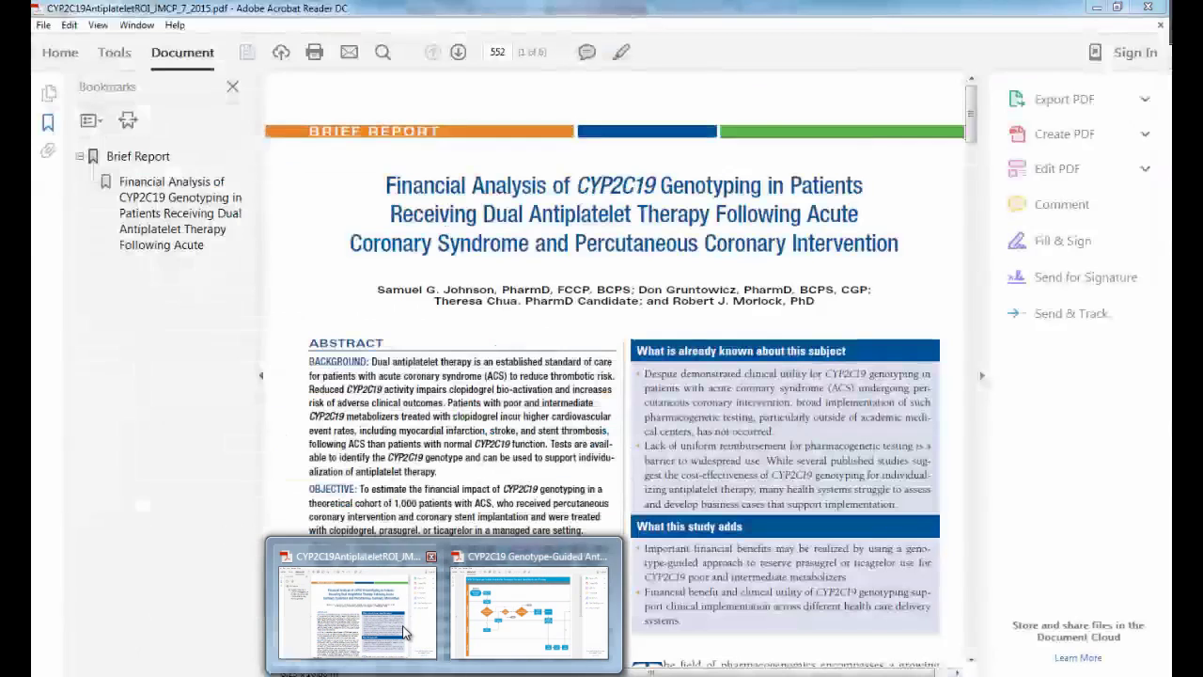
# Switch to the Genelex CYP2C19 Antiplatelet model workbook in Excel.
pyautogui.click(531, 590)
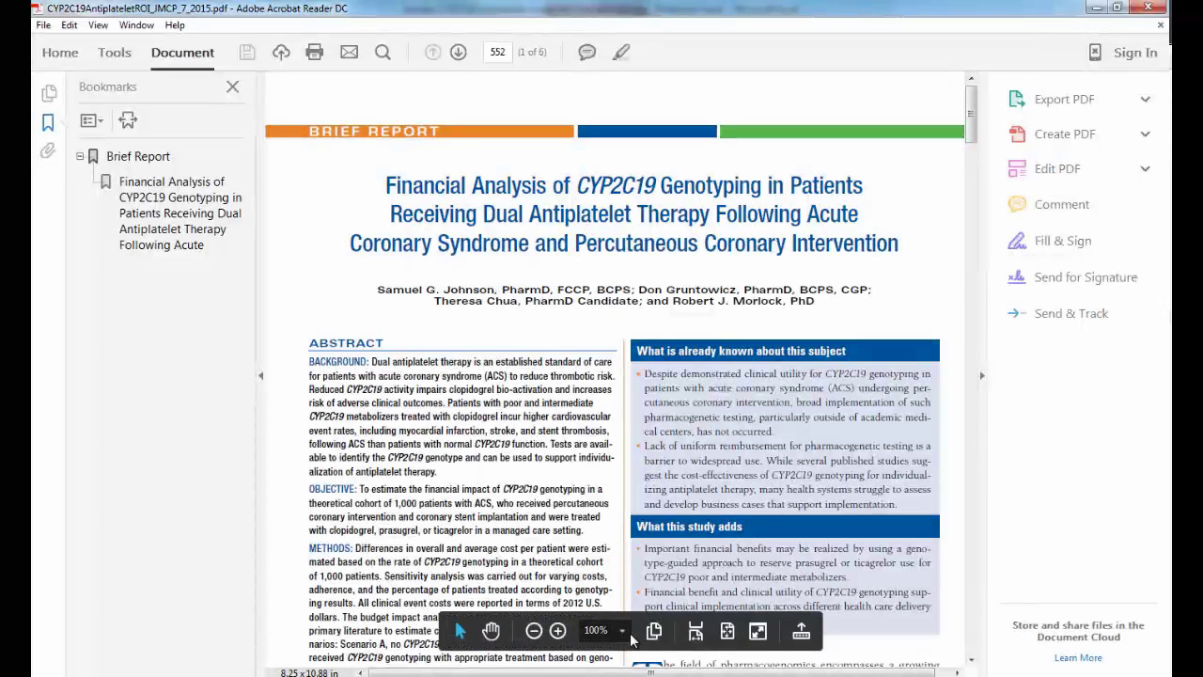
pyautogui.moveTo(491, 673)
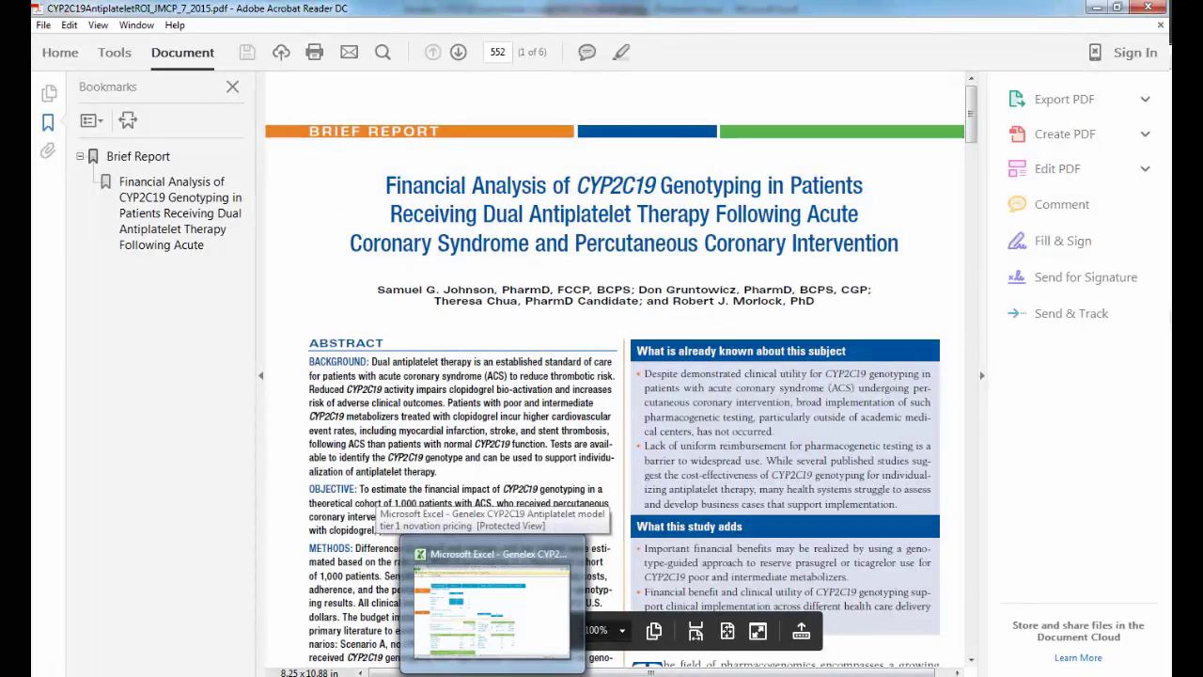
pyautogui.click(489, 607)
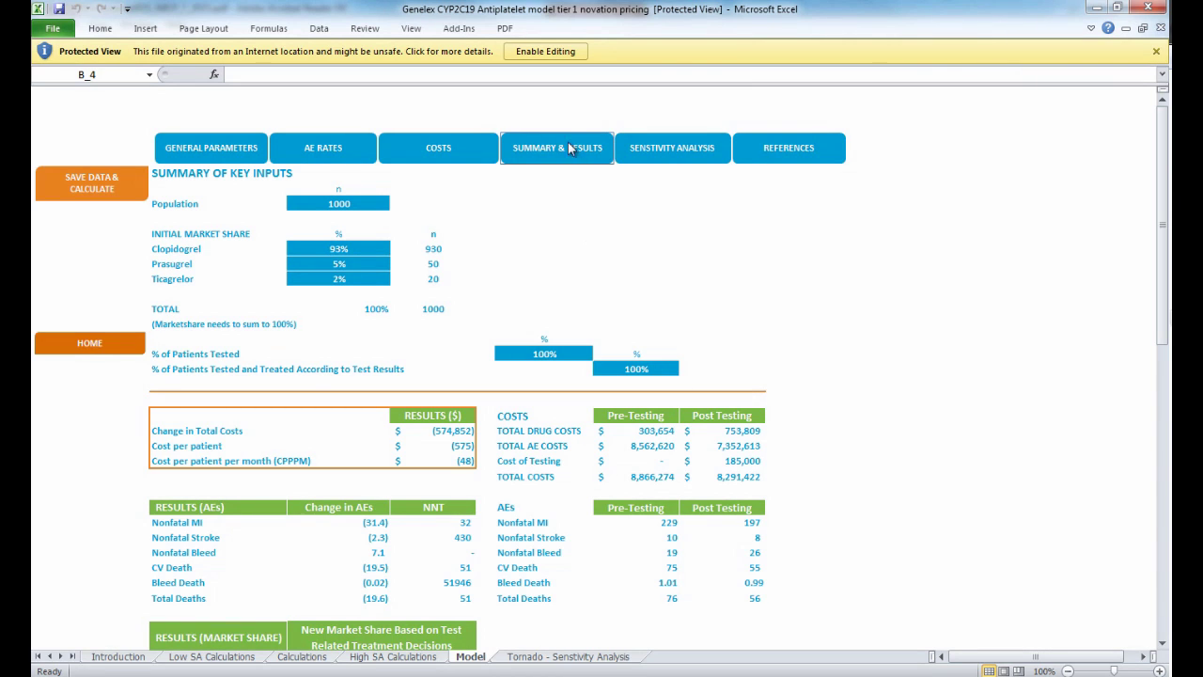
# Enable editing and macros in the antiplatelet model workbook and make it a trusted document.
pyautogui.click(552, 55)
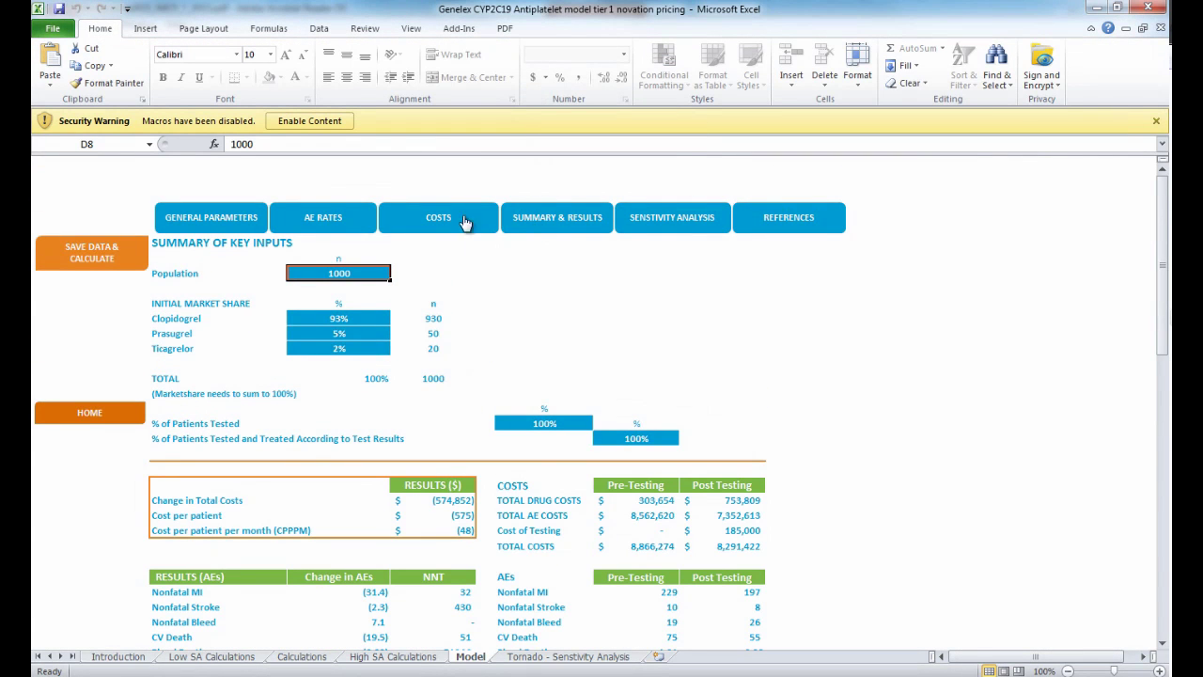
pyautogui.click(299, 122)
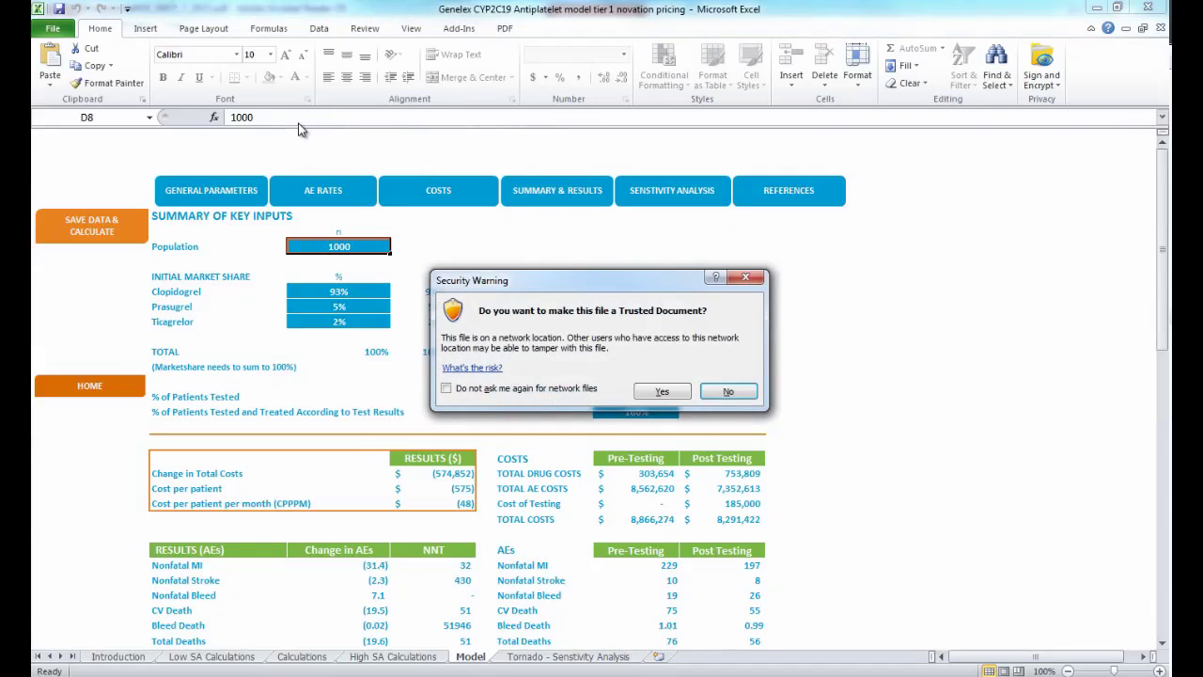
pyautogui.click(661, 393)
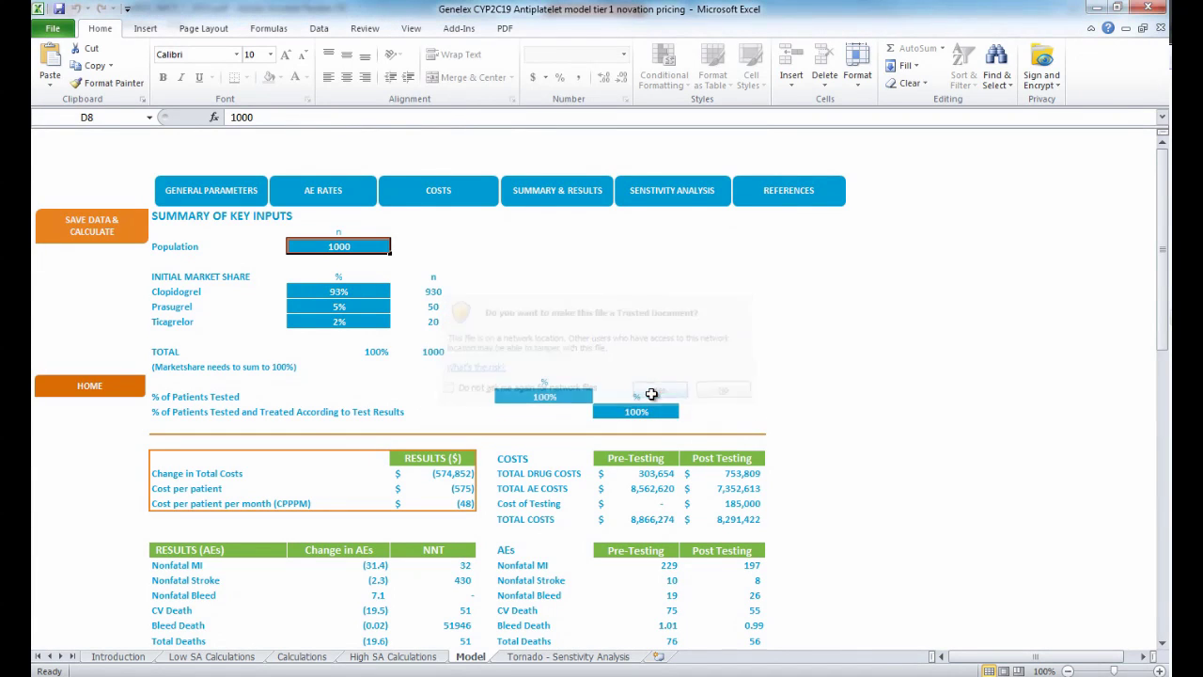
# Set the population in the model's general parameters to 10000 and save the data.
pyautogui.click(219, 193)
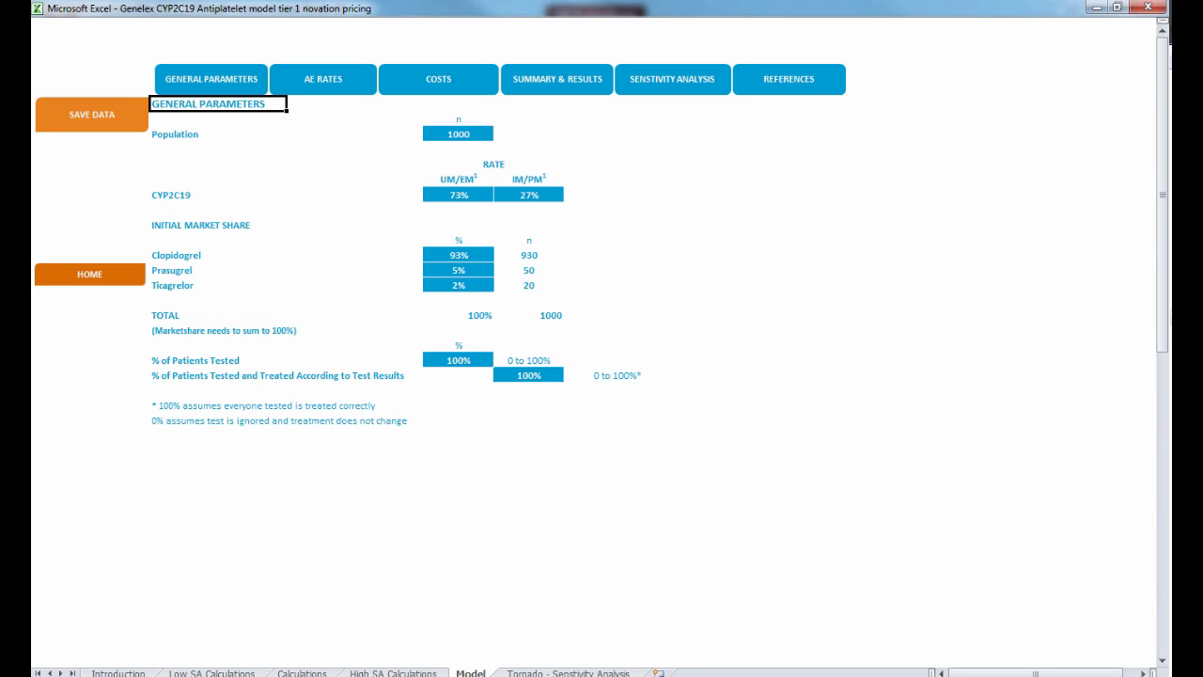
pyautogui.click(483, 135)
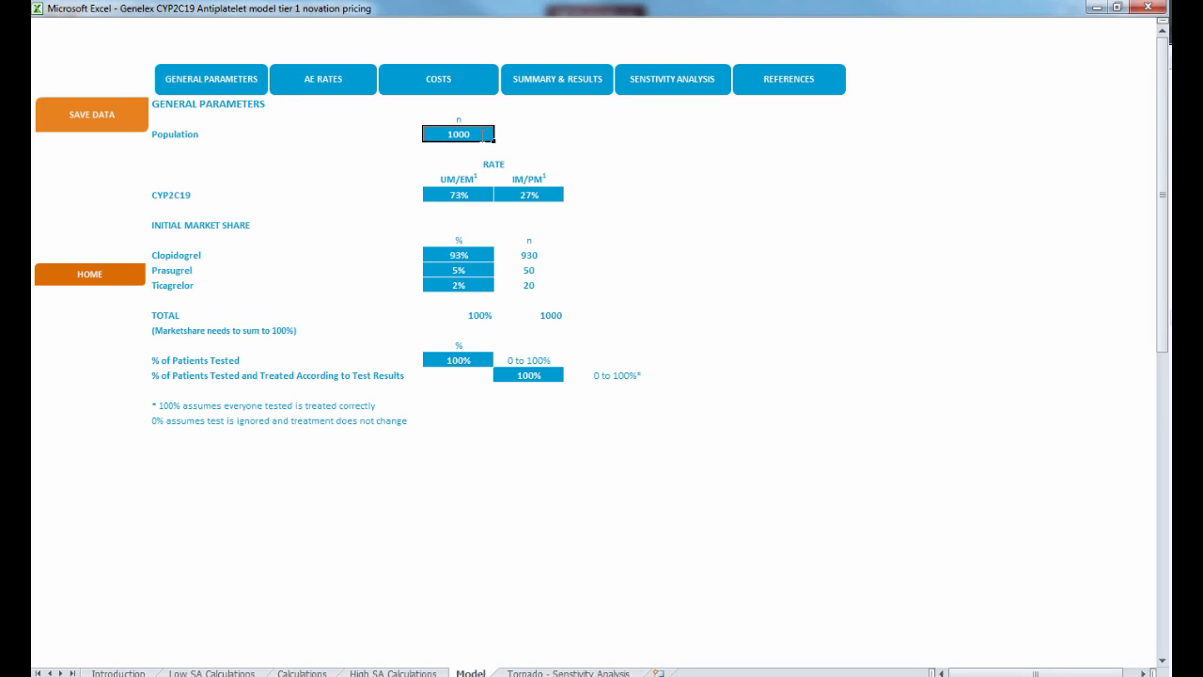
pyautogui.write('10000')
pyautogui.click(98, 124)
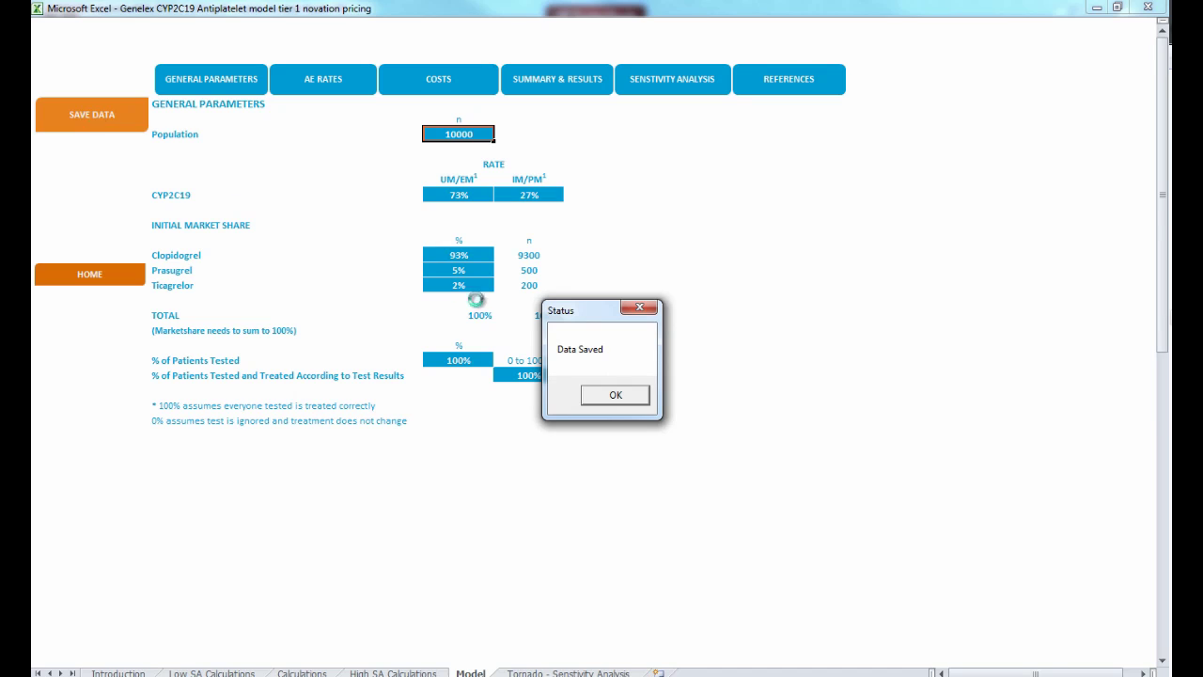
pyautogui.click(612, 395)
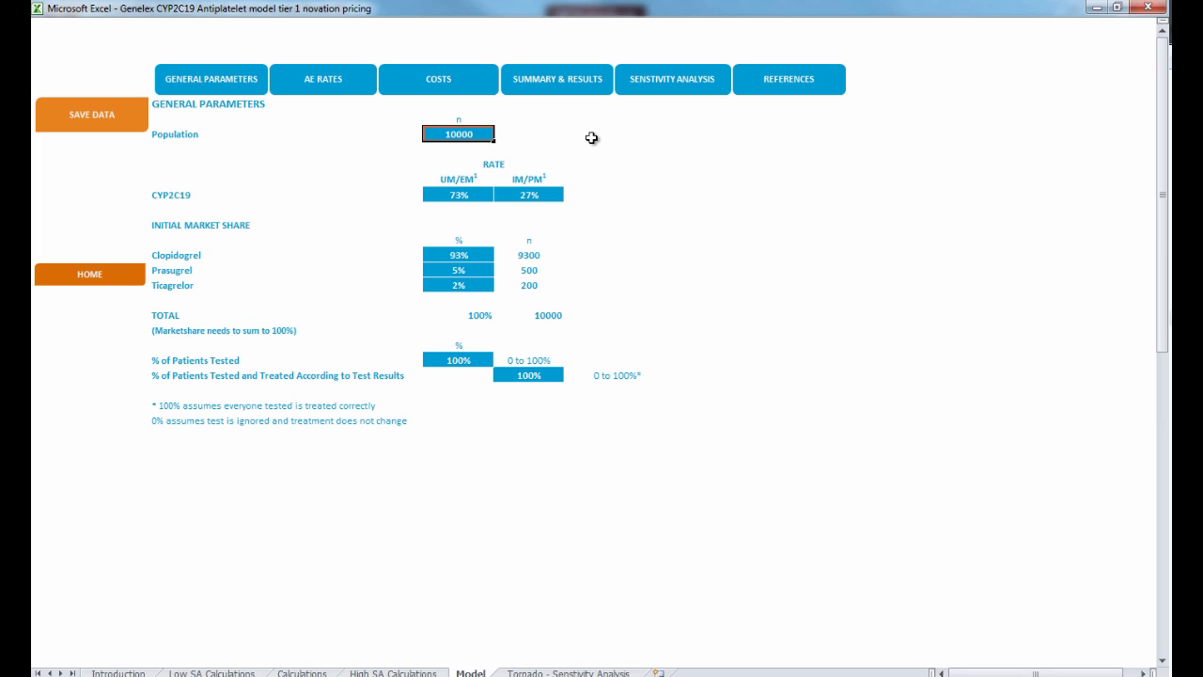
# Restore the population in the general parameters to 1000 and save the data.
pyautogui.doubleClick(477, 135)
pyautogui.press('BackSpace')
pyautogui.click(120, 121)
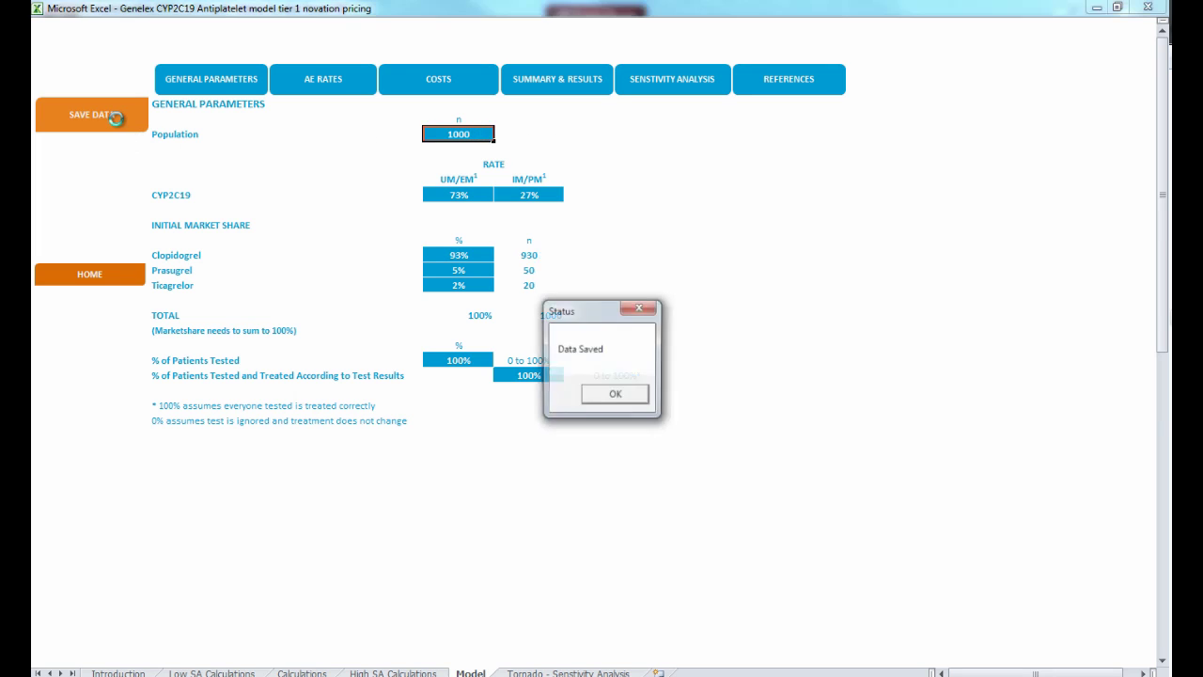
pyautogui.click(615, 395)
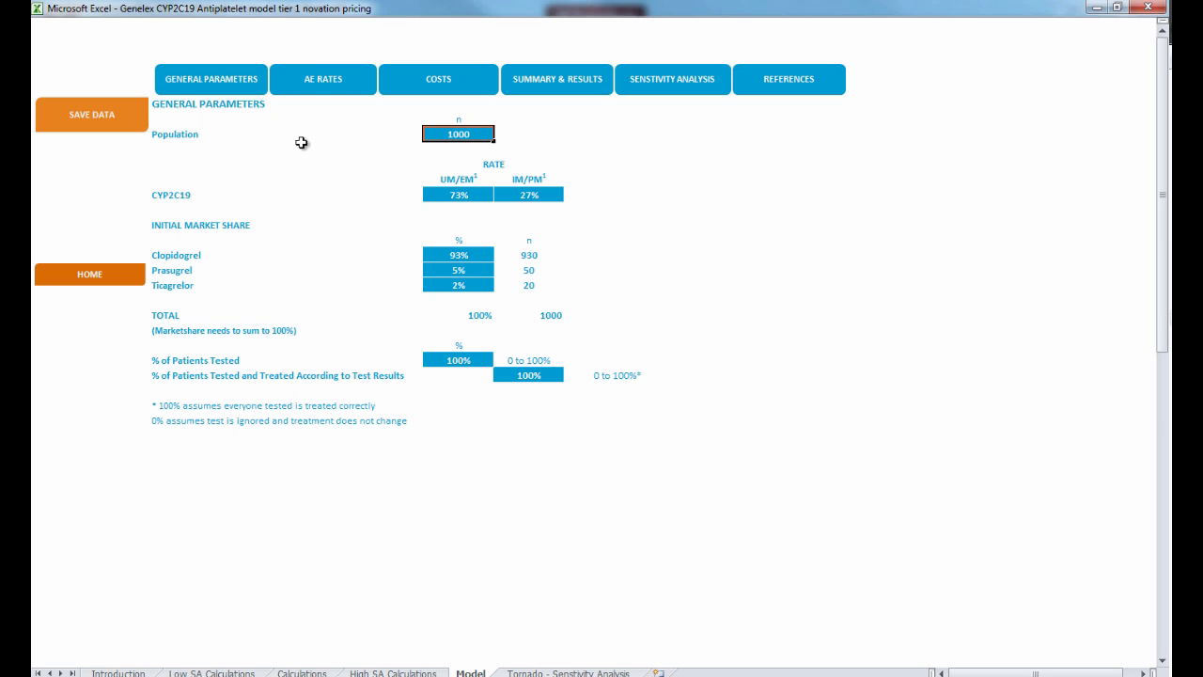
# Review the model's AE rates and costs inputs, and bring up its summary and results.
pyautogui.click(311, 80)
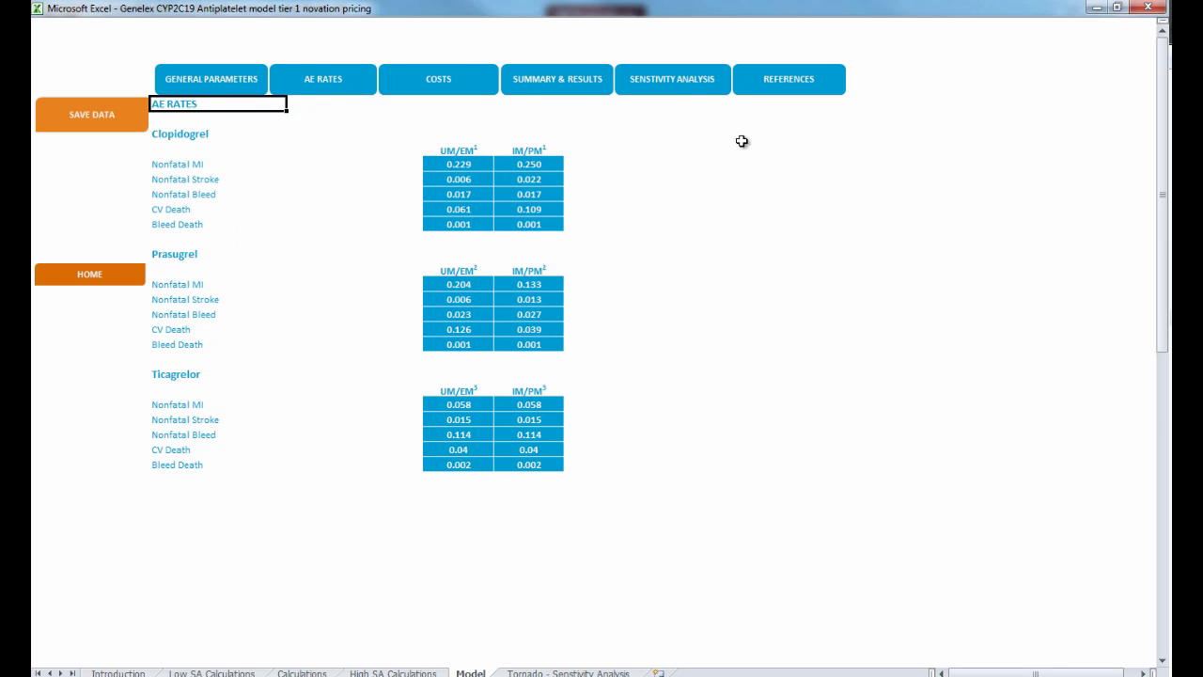
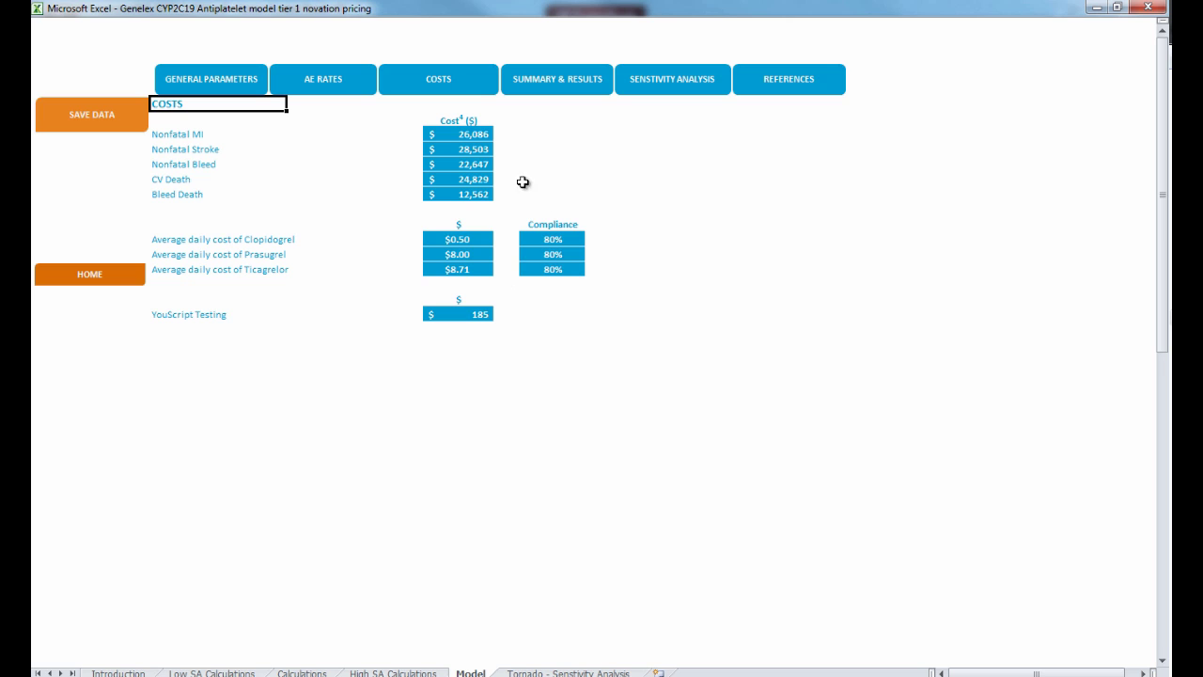
pyautogui.click(547, 92)
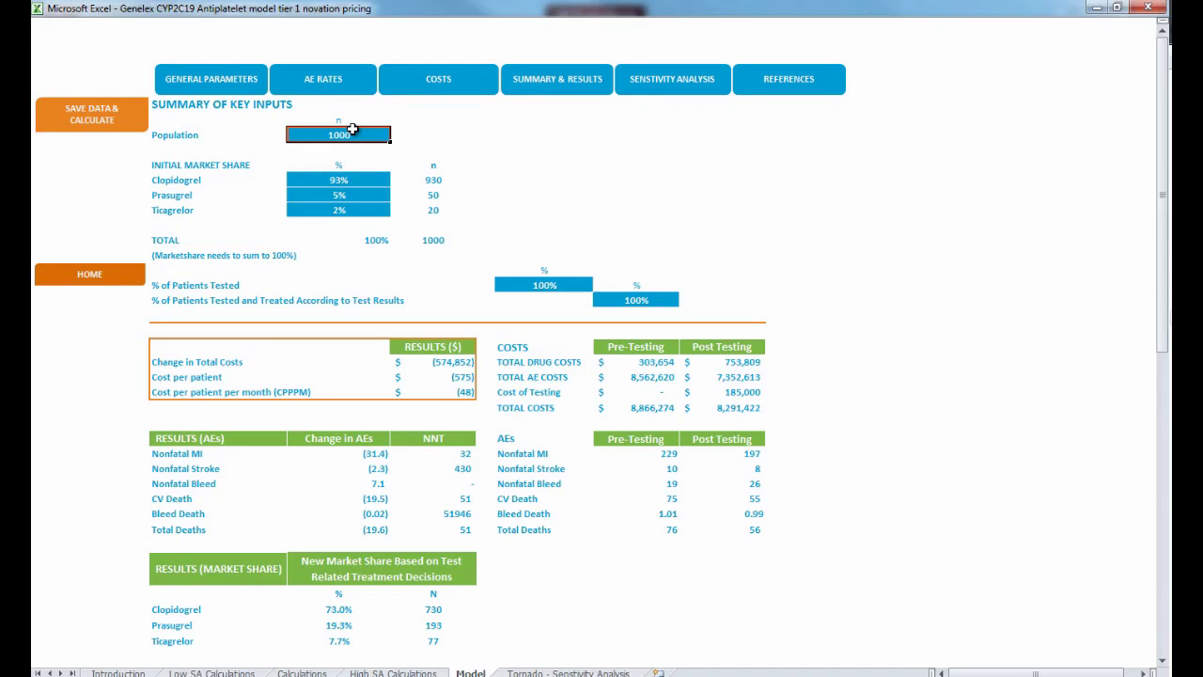
# Set the percentage of patients tested in the key inputs summary to 50%, and save and recalculate the model.
pyautogui.click(544, 284)
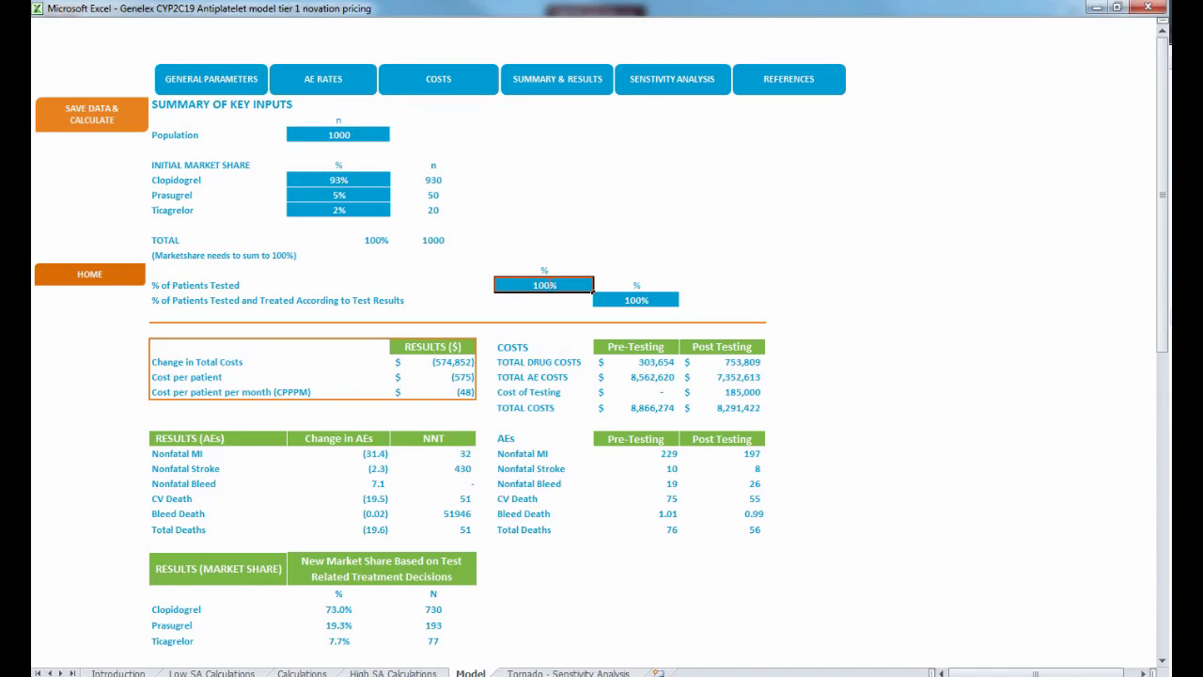
pyautogui.press('BackSpace')
pyautogui.write('50')
pyautogui.click(89, 126)
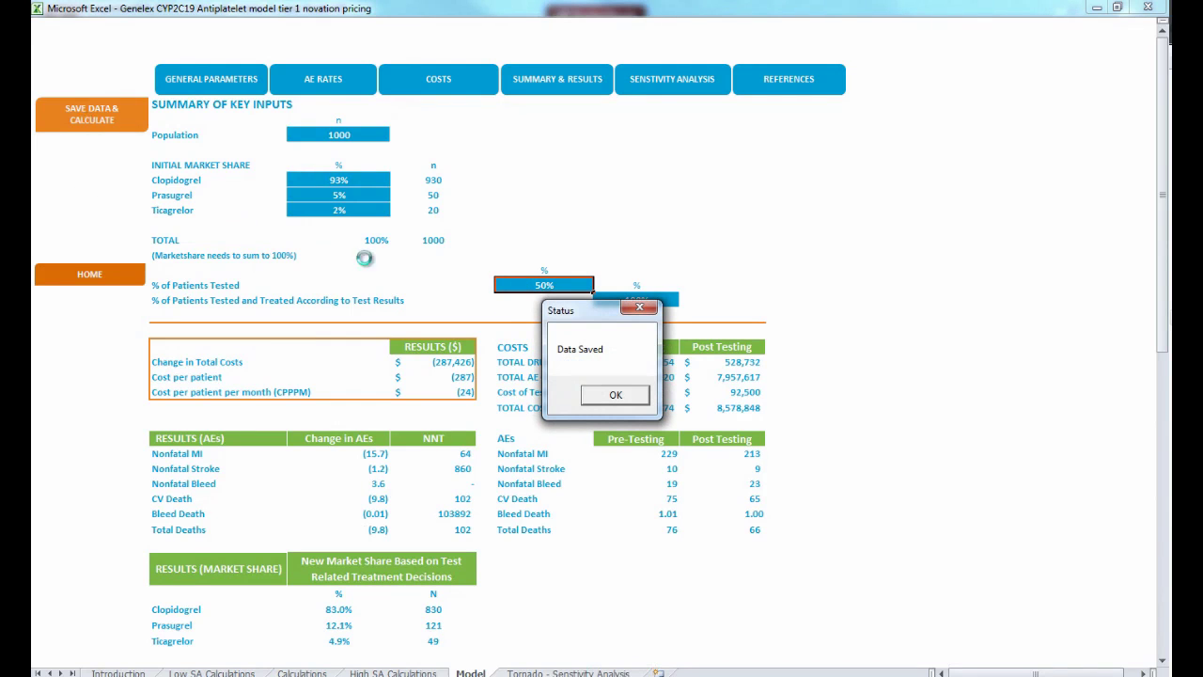
pyautogui.click(623, 395)
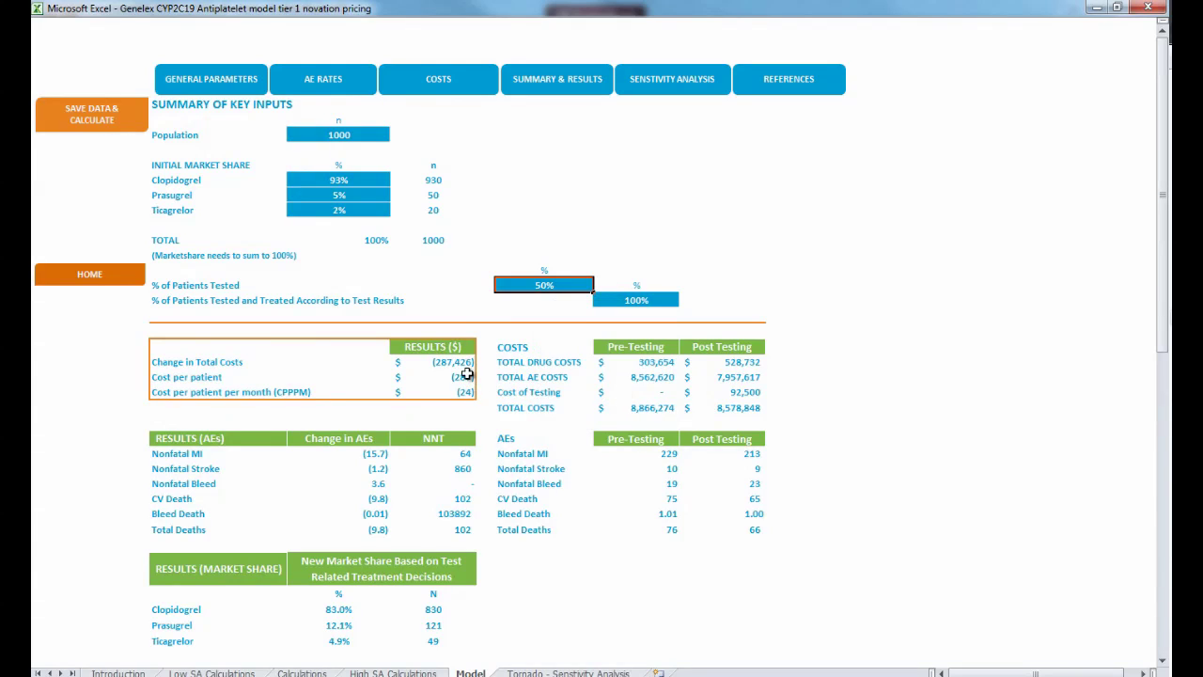
# Return the percentage of patients tested to 100%, and save and recalculate the model.
pyautogui.click(550, 284)
pyautogui.press('BackSpace')
pyautogui.write('100')
pyautogui.click(127, 123)
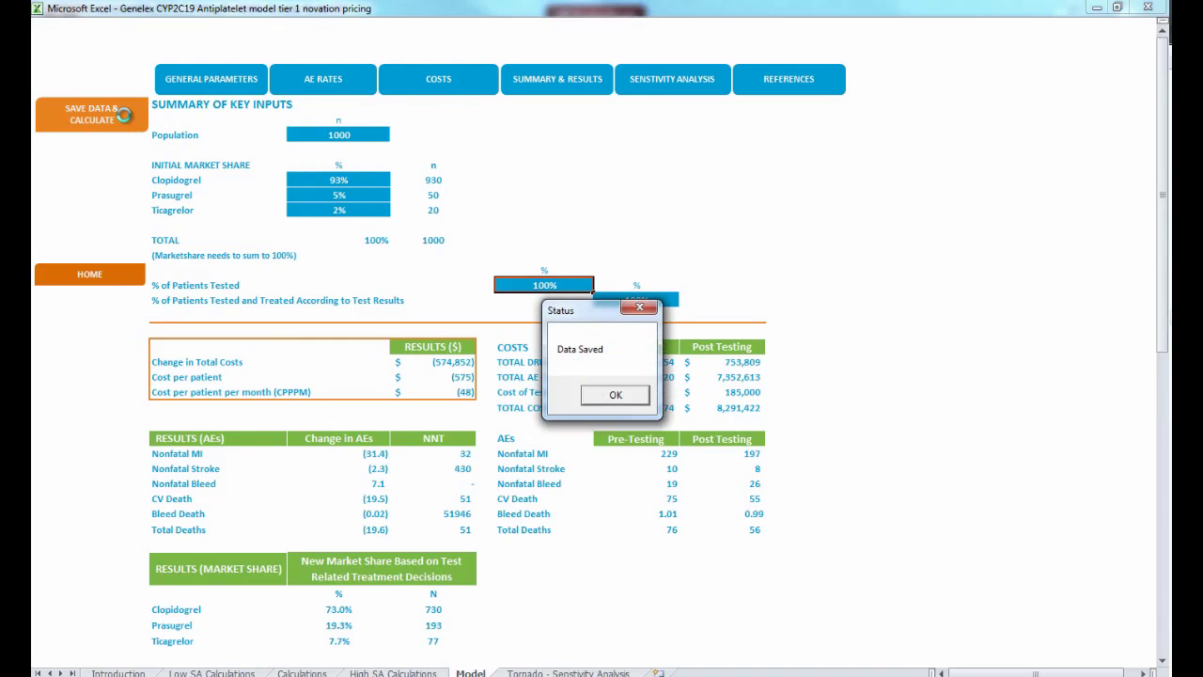
pyautogui.click(602, 393)
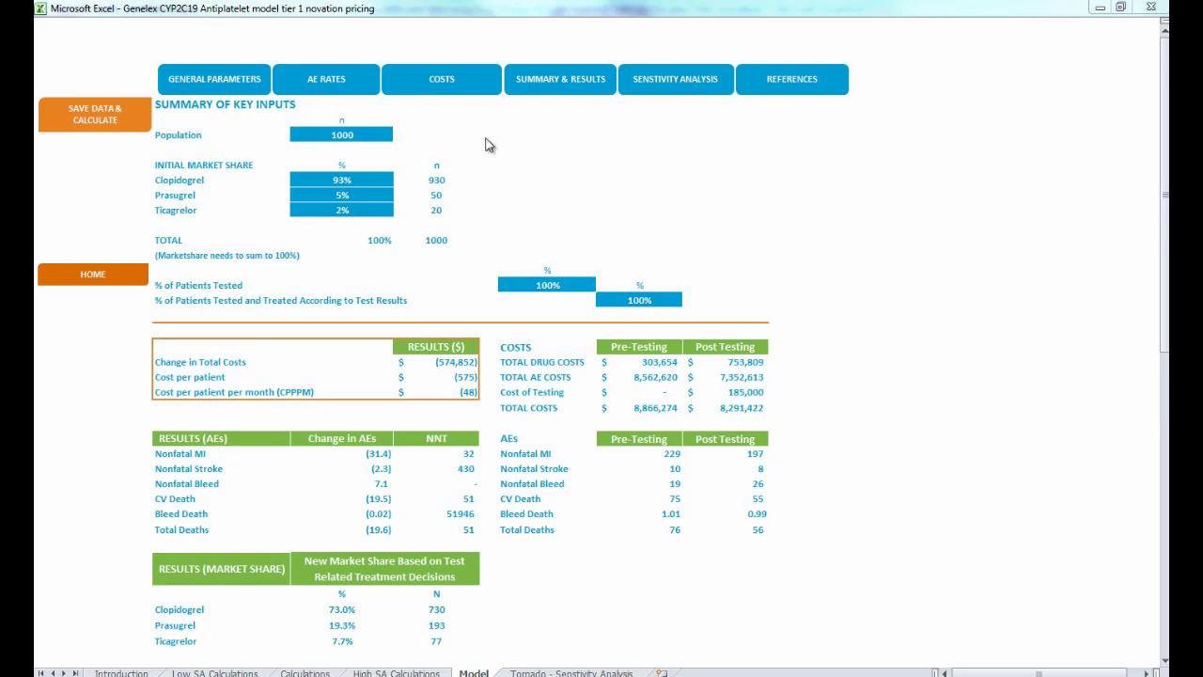
# Set the population in the key inputs summary to 800, and save and recalculate the model.
pyautogui.click(379, 134)
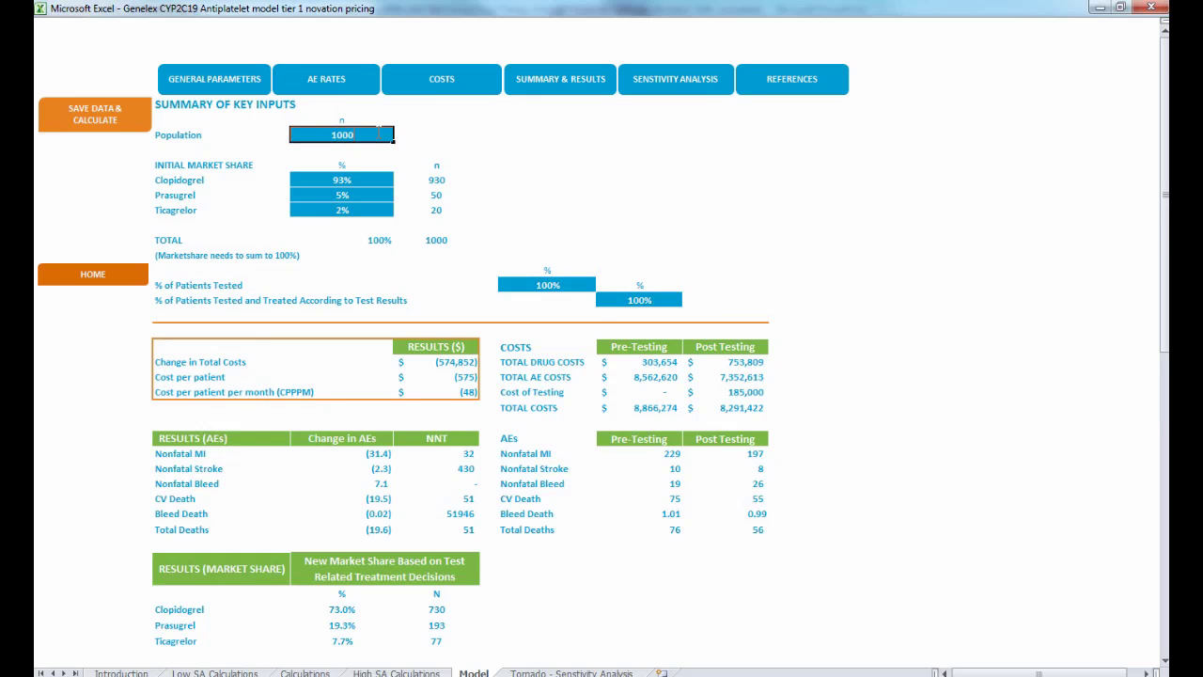
pyautogui.write('1')
pyautogui.write('8')
pyautogui.write('00')
pyautogui.click(87, 115)
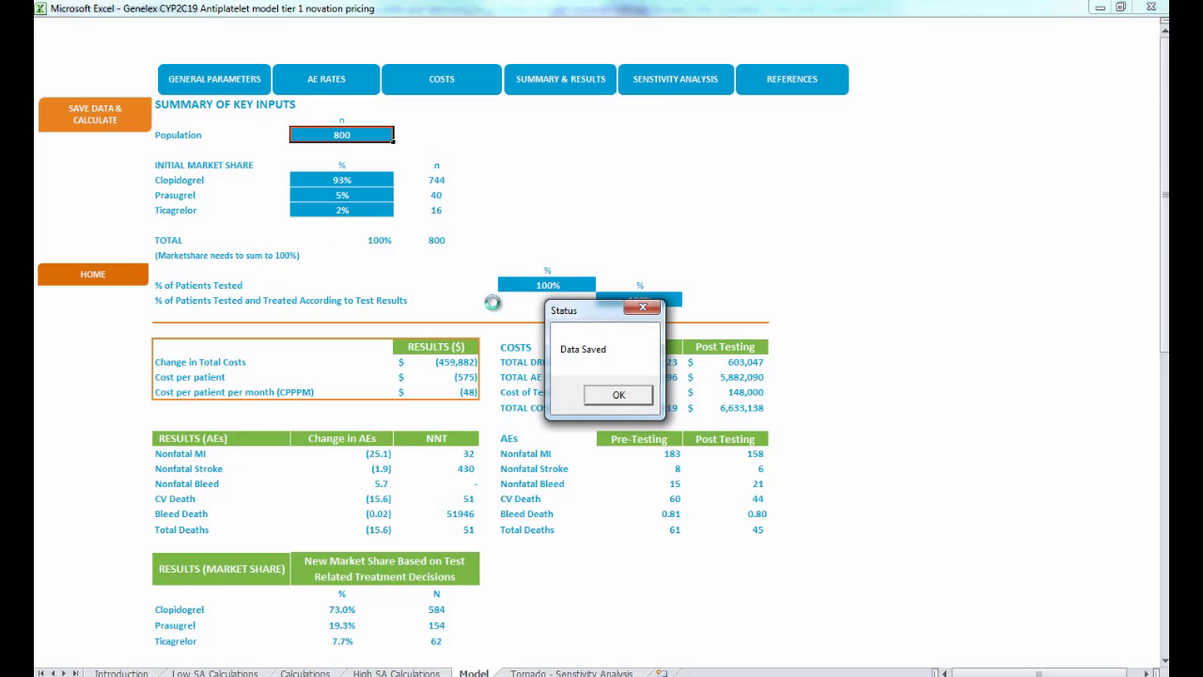
pyautogui.click(621, 394)
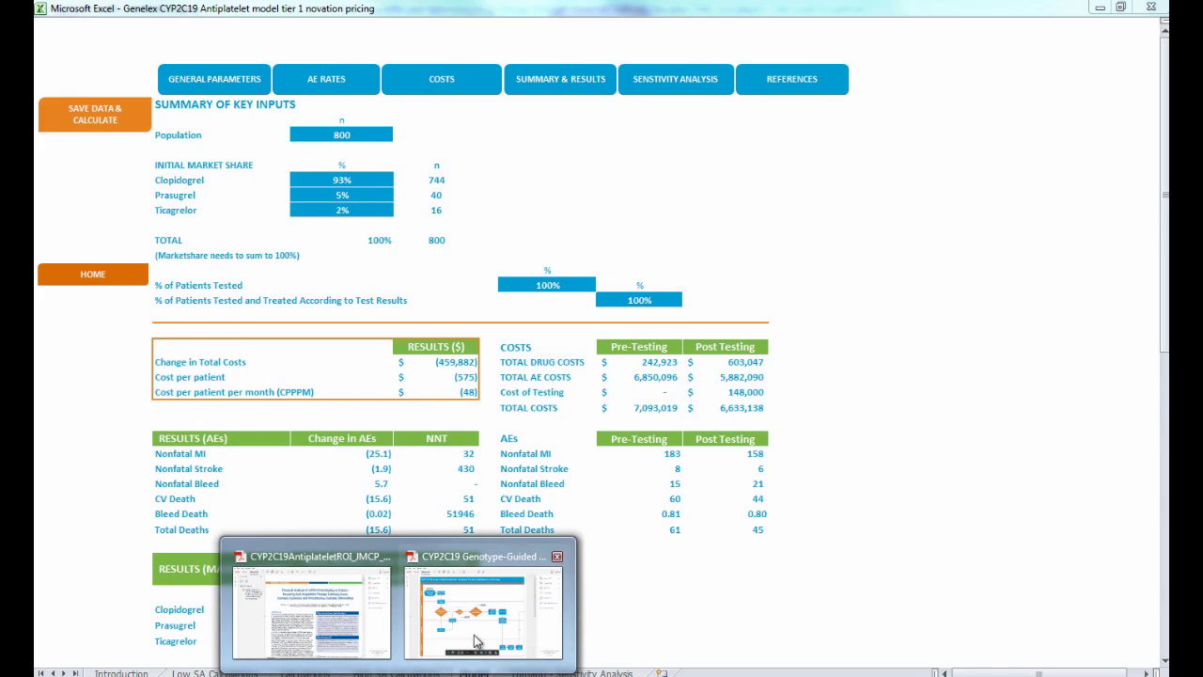
# Switch to the CYP2C19 Genotype-Guided Antiplatelet Treatment Protocol PDF in Acrobat Reader to view its identification and testing flowchart.
pyautogui.click(474, 635)
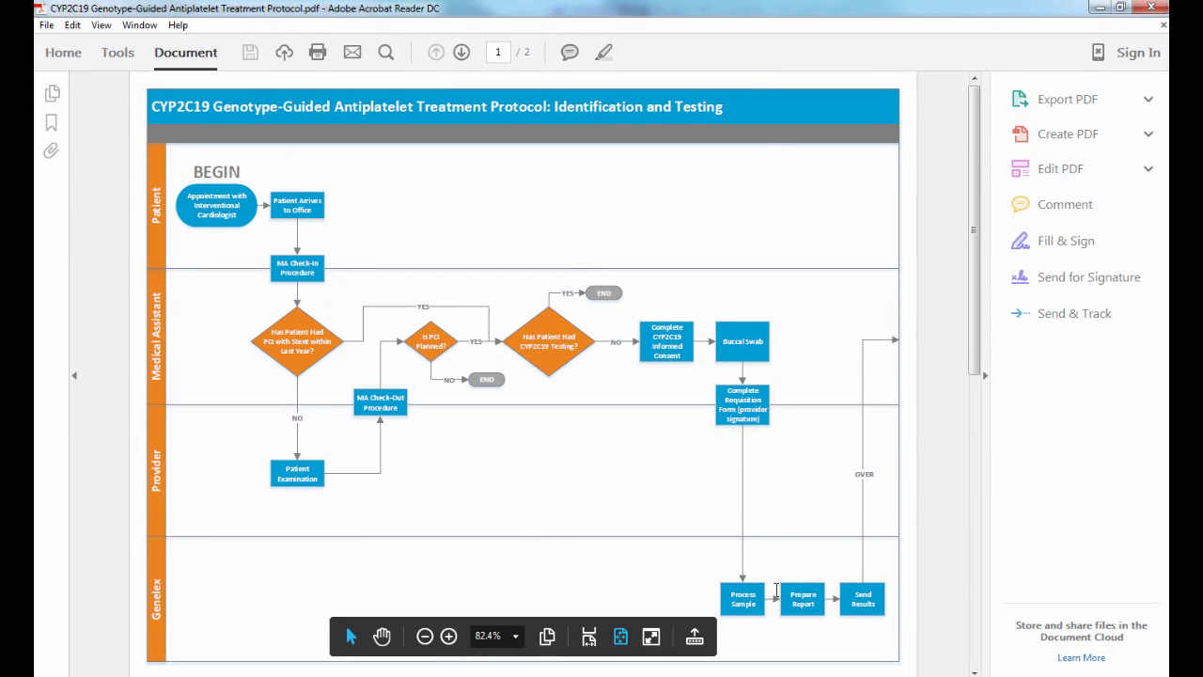